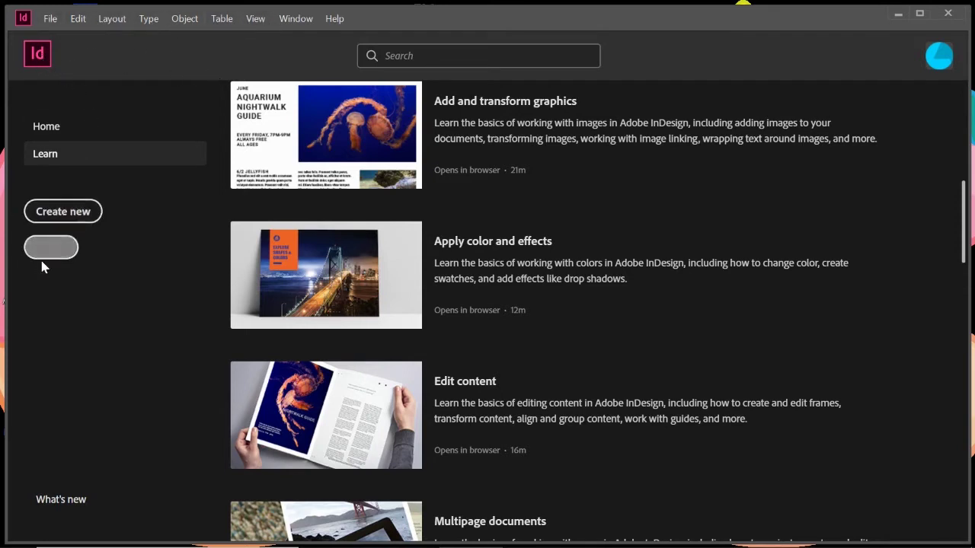
Start a new document based on the portrait 51p0 x 66p0 preset.
left_click(57, 213)
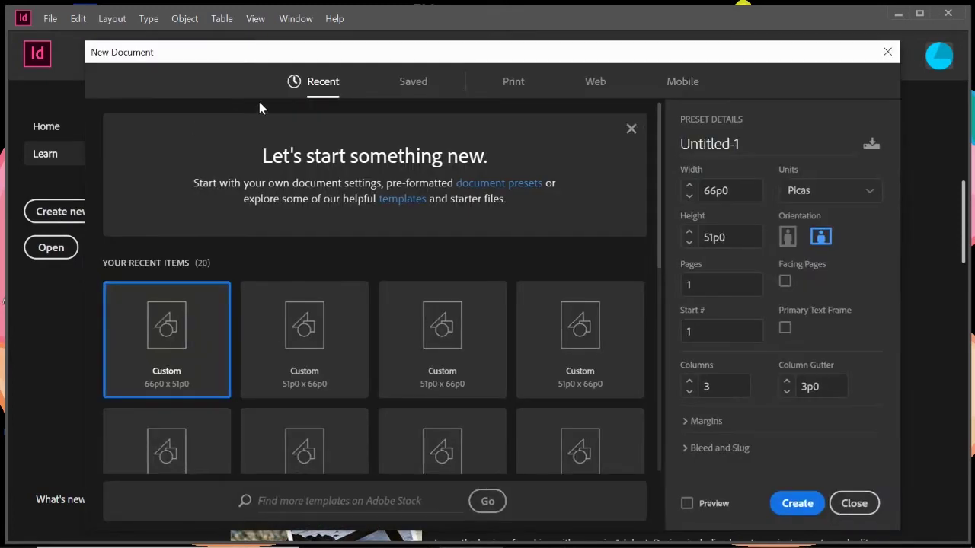
left_click_drag(404, 59, 404, 35)
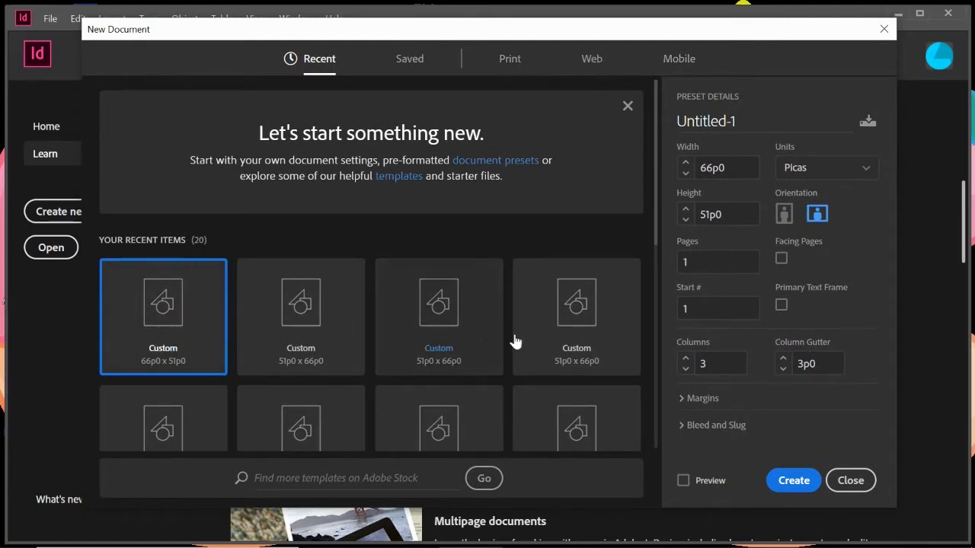
scroll(411, 335, "down", 2)
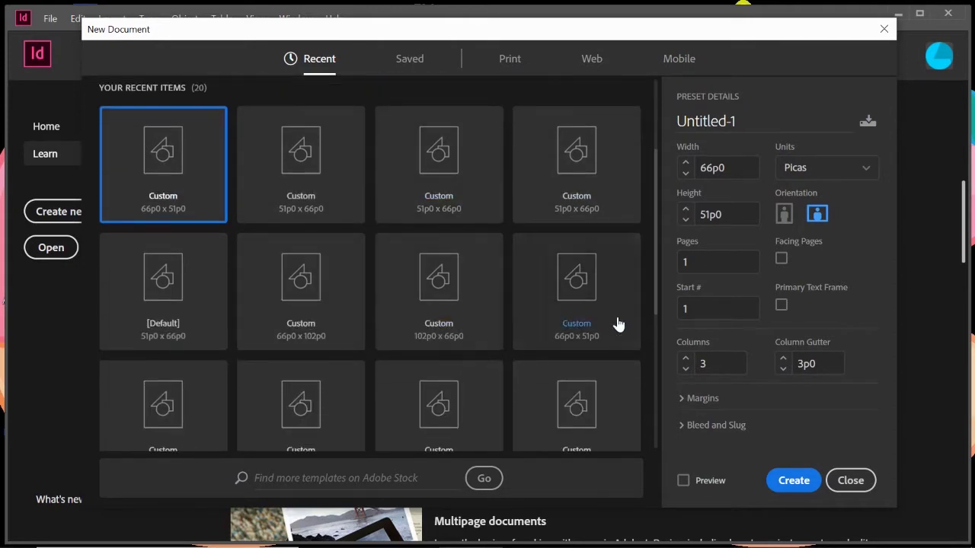
scroll(342, 302, "up", 2)
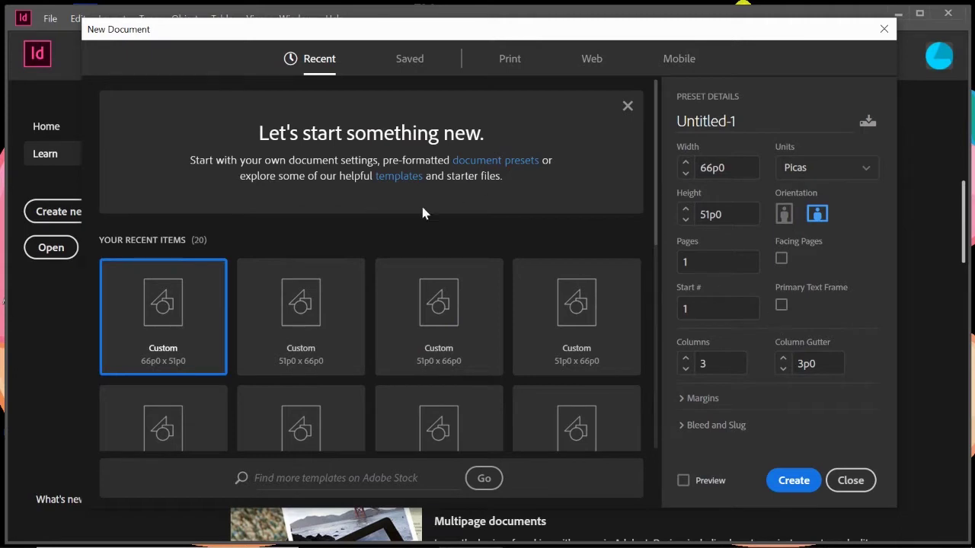
left_click(304, 312)
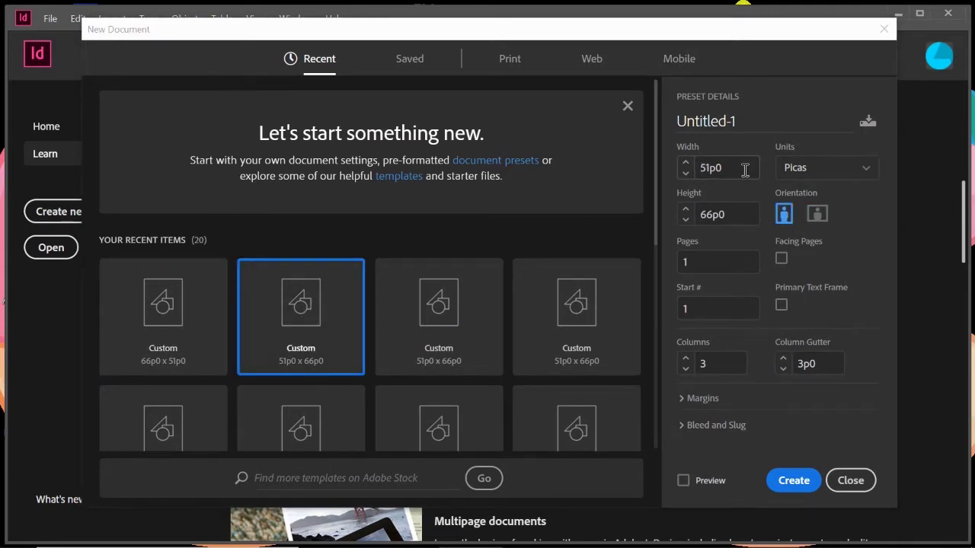
Name the document 'Test Document' and switch its units to inches.
left_click(714, 119)
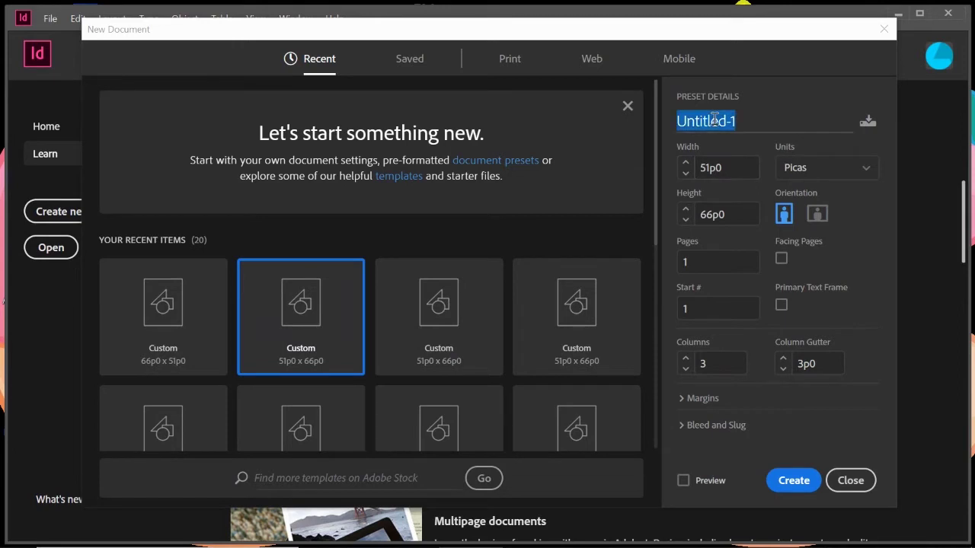
type("Te")
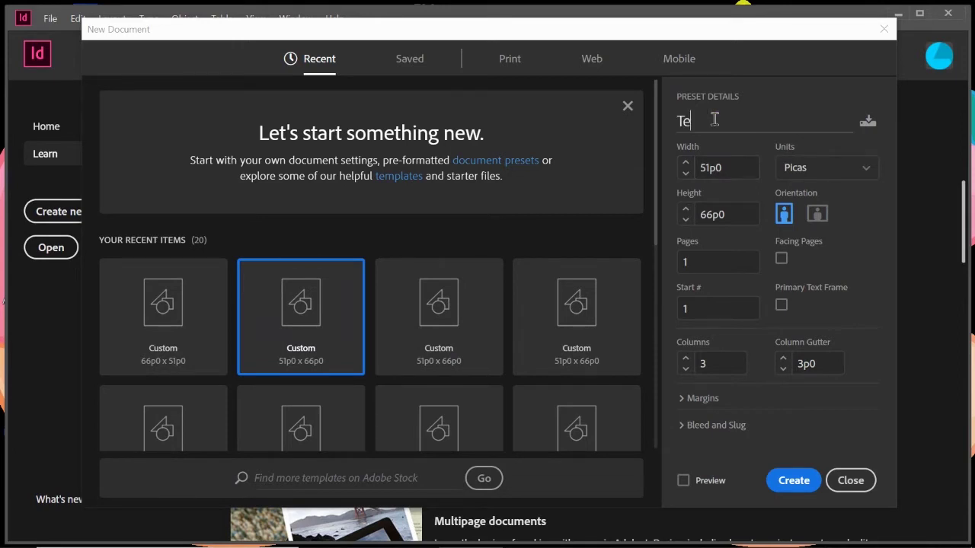
type("st Document")
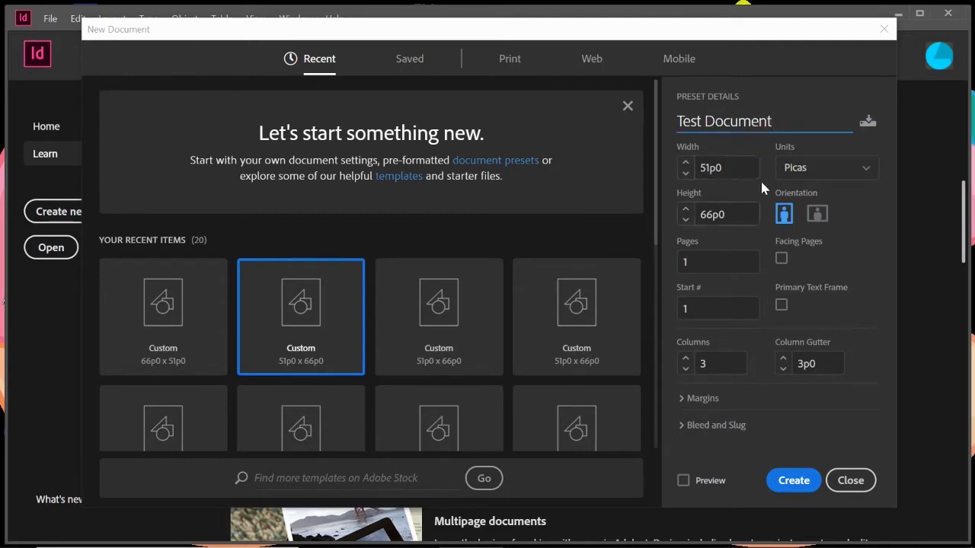
left_click(806, 173)
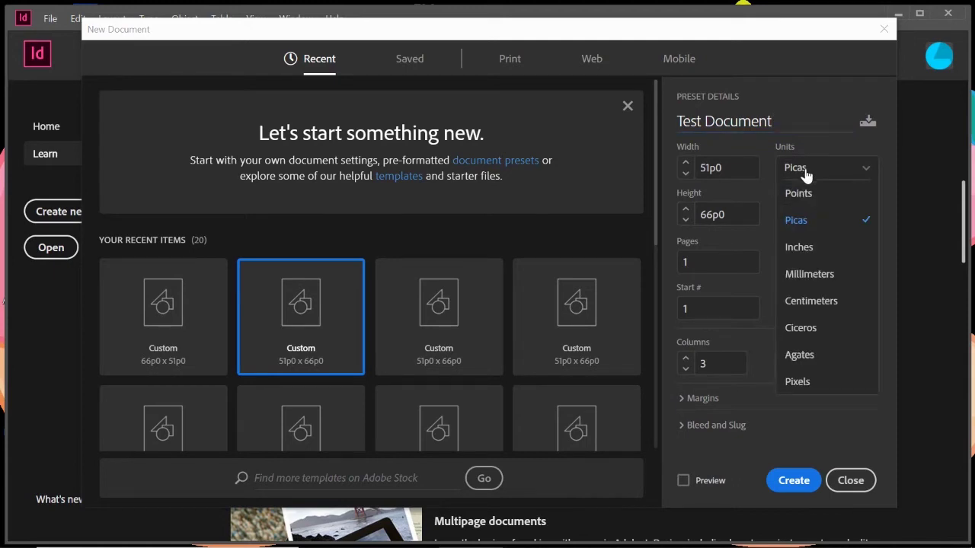
left_click(805, 251)
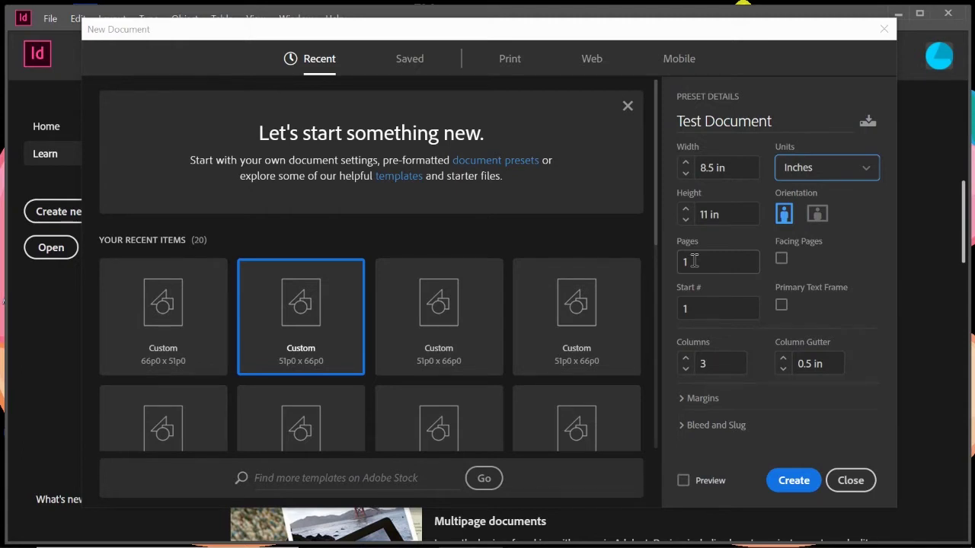
Turn on Facing Pages and raise the column count from 3 to 4.
left_click(781, 261)
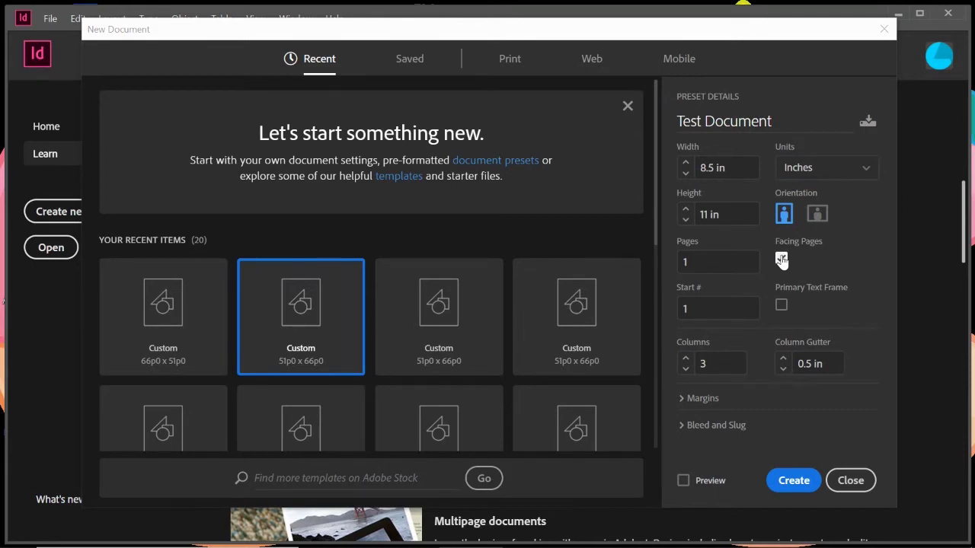
left_click(782, 261)
left_click(685, 360)
Keep the columns at 4 with a 0.5 in column gutter.
left_click(685, 370)
left_click(687, 361)
left_click(783, 369)
left_click(783, 370)
left_click(784, 359)
left_click(784, 358)
Set linked Top, Bottom, Inside and Outside margins to 0.5 in.
left_click(683, 400)
scroll(683, 404, "down", 2)
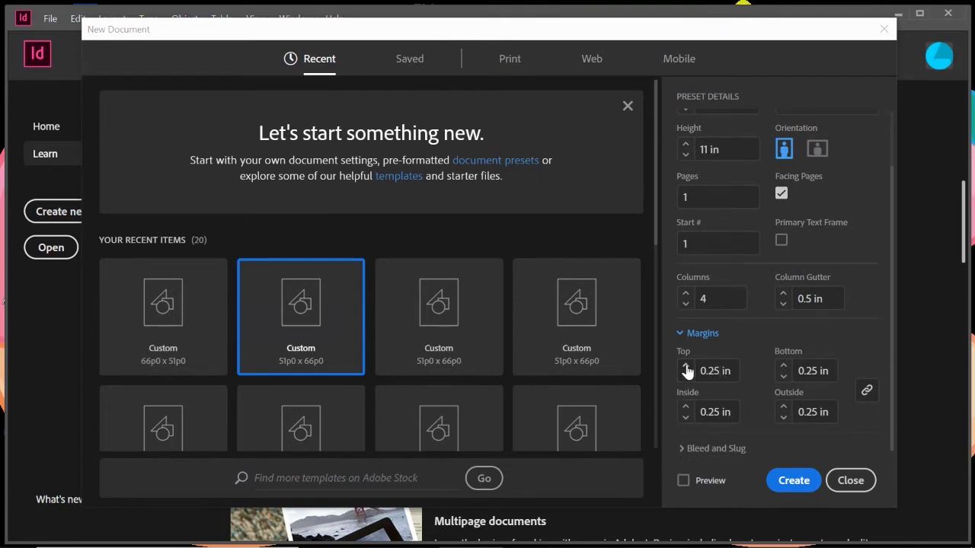
left_click(685, 367)
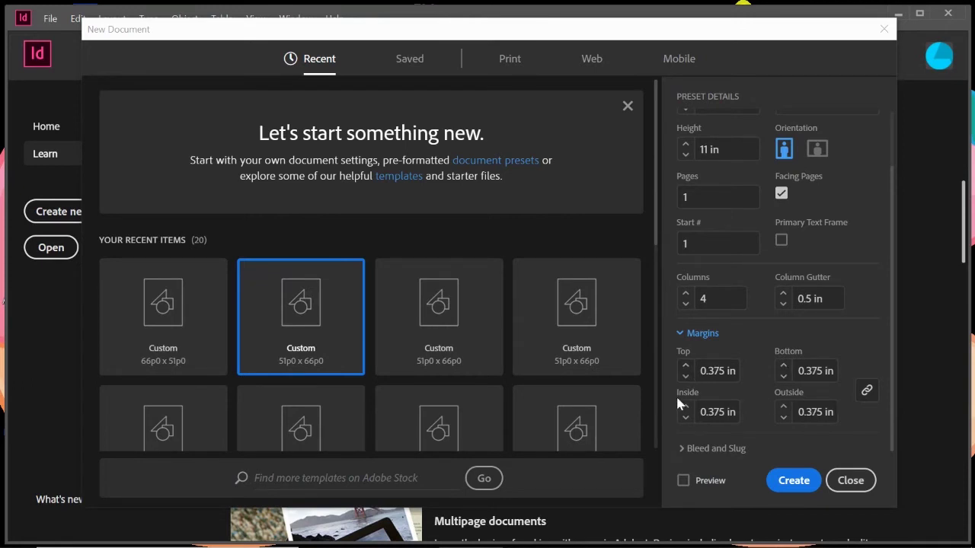
left_click(686, 367)
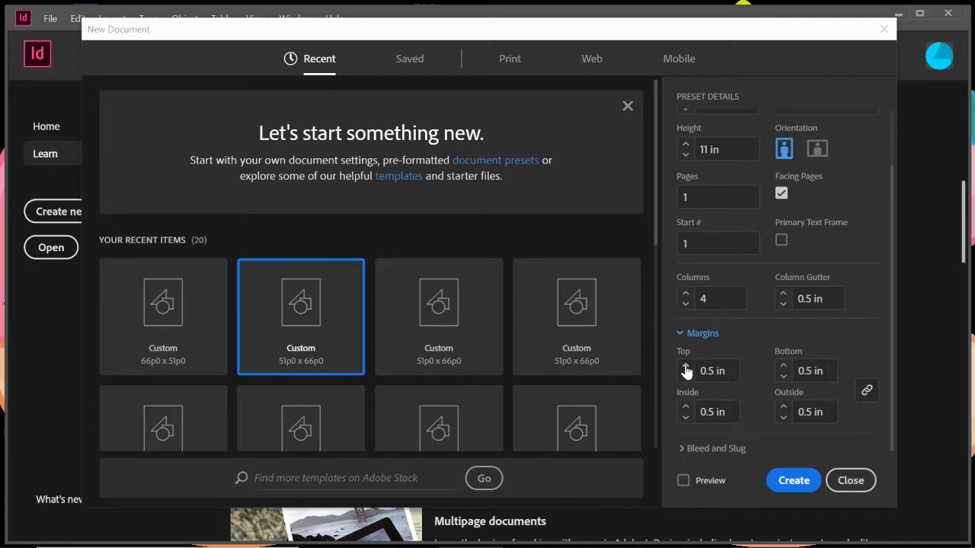
left_click(866, 390)
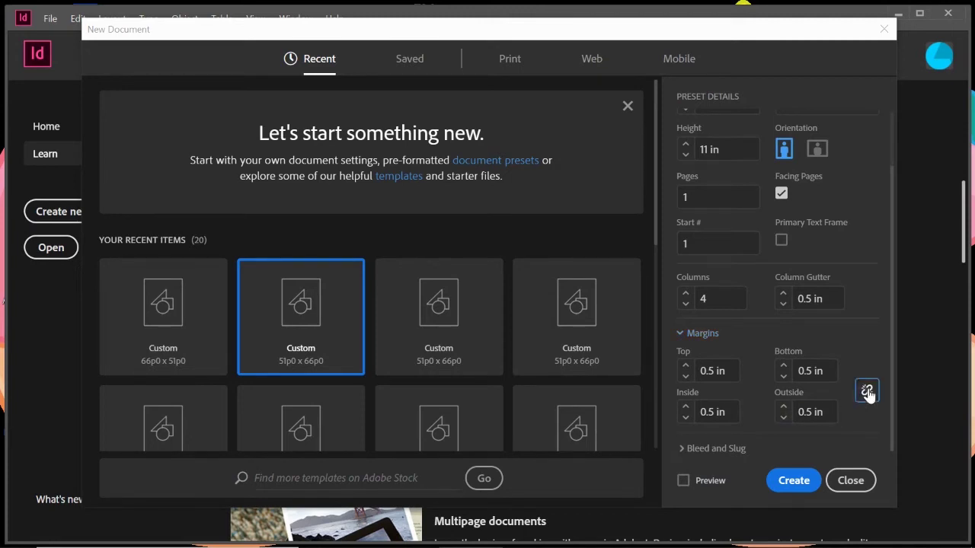
left_click(685, 407)
left_click(686, 408)
left_click(867, 393)
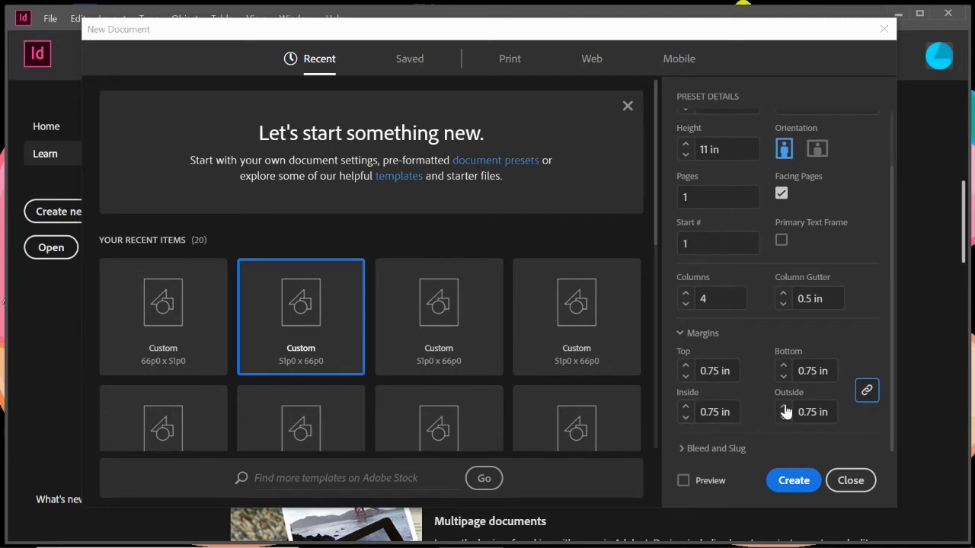
left_click(686, 376)
scroll(682, 336, "up", 2)
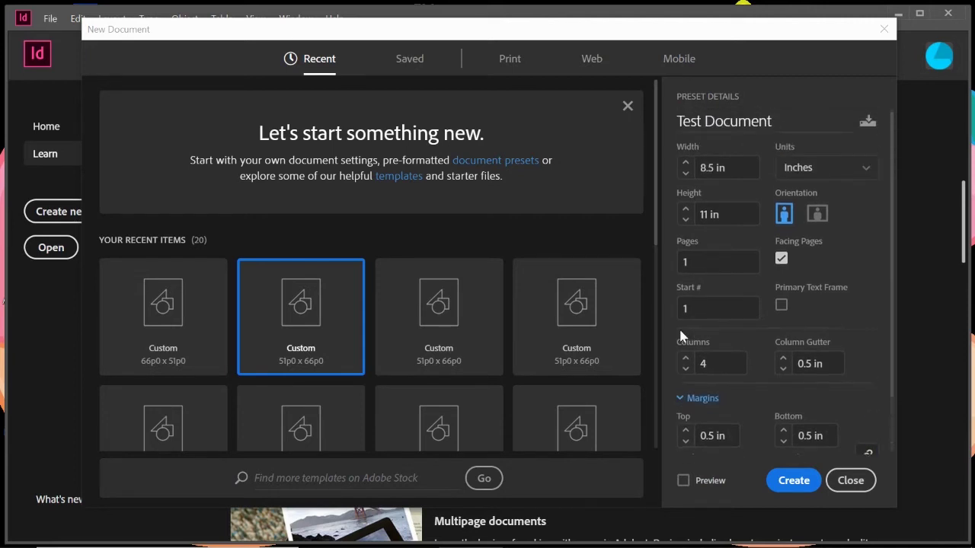
left_click(680, 397)
Set a linked 0.25 in bleed on all four sides.
left_click(683, 426)
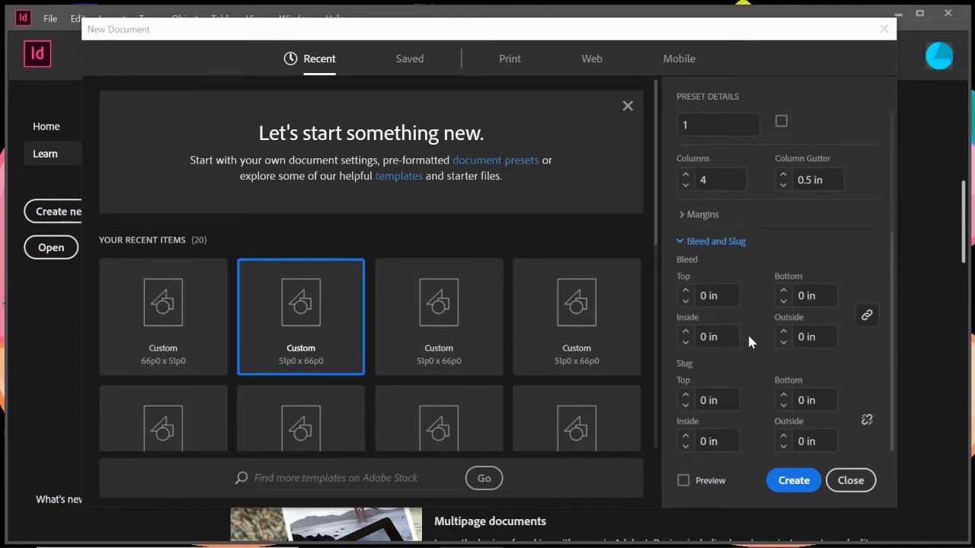
left_click(685, 291)
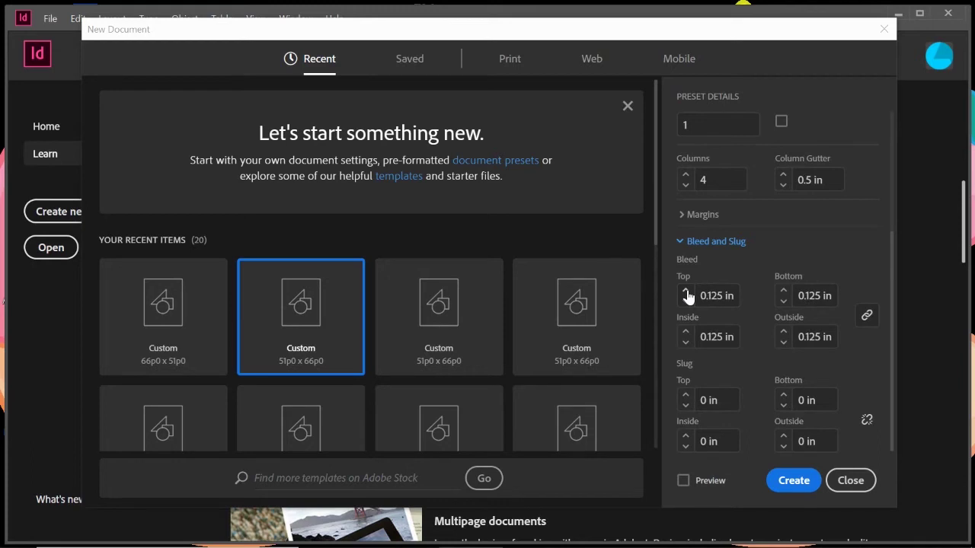
left_click(867, 315)
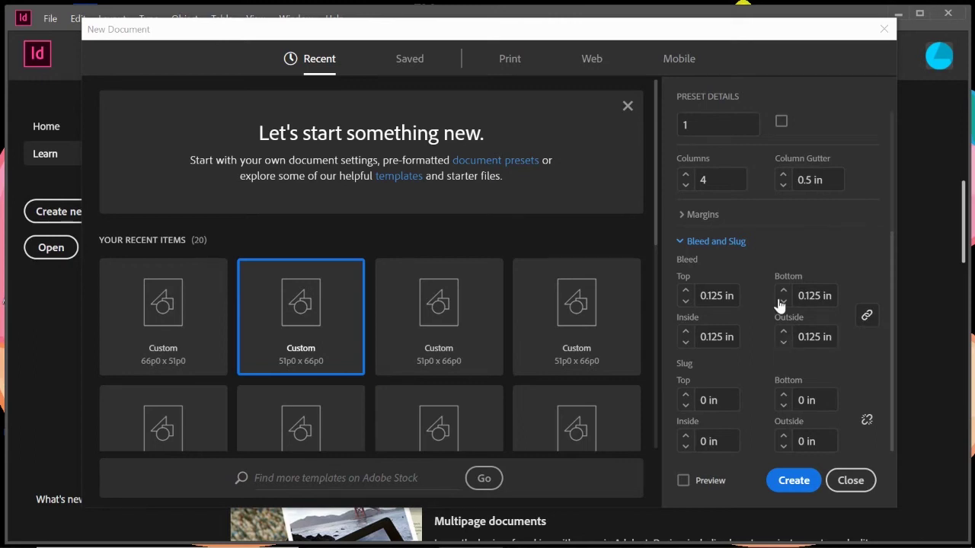
left_click(685, 293)
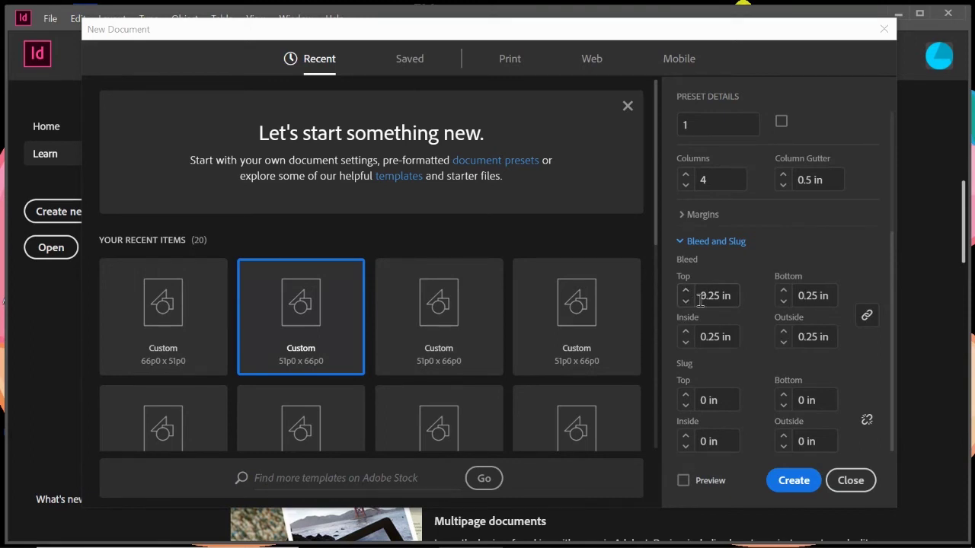
Reduce the column gutter to 0.25 in and turn on Preview.
scroll(747, 269, "up", 3)
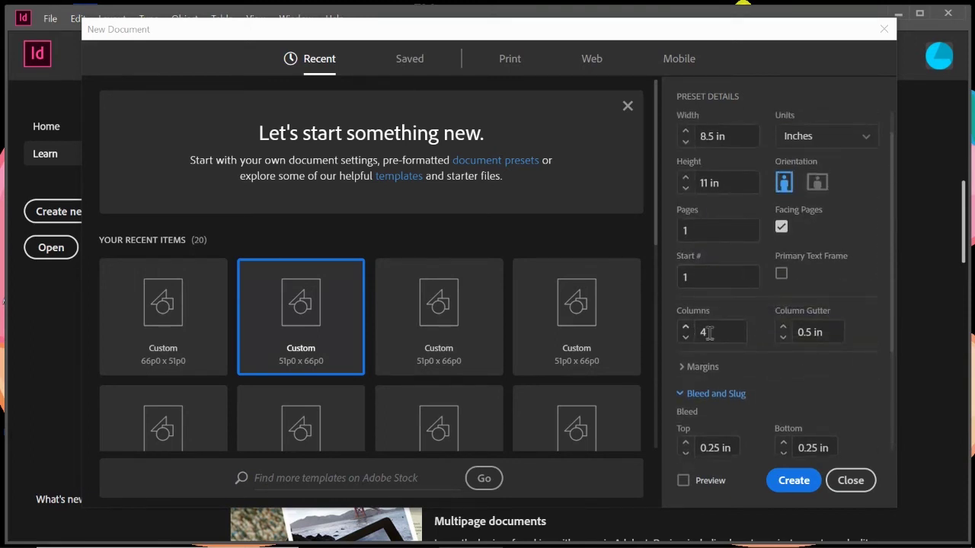
left_click(782, 337)
left_click(783, 338)
left_click(684, 482)
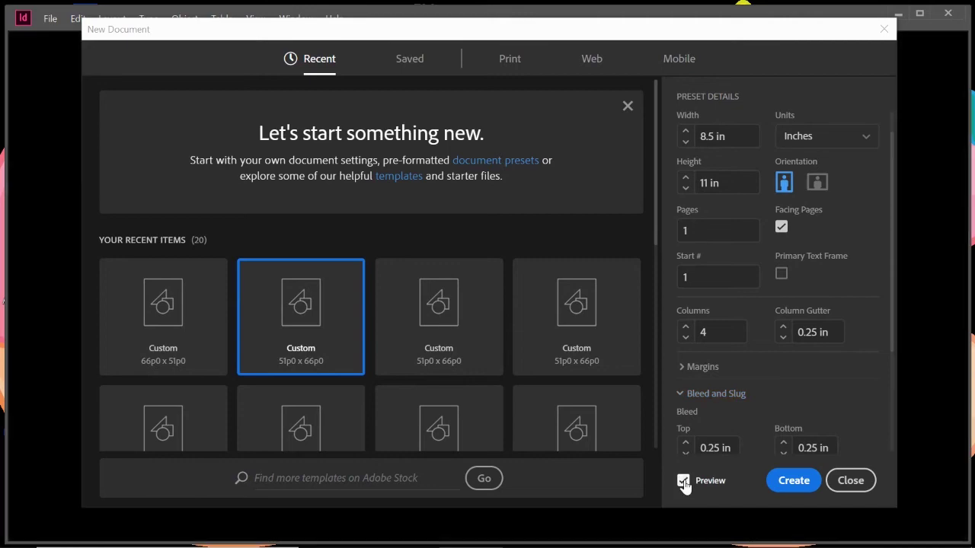
Return the column gutter to 0.5 in, checking the four-column page behind.
left_click_drag(638, 33, 617, 300)
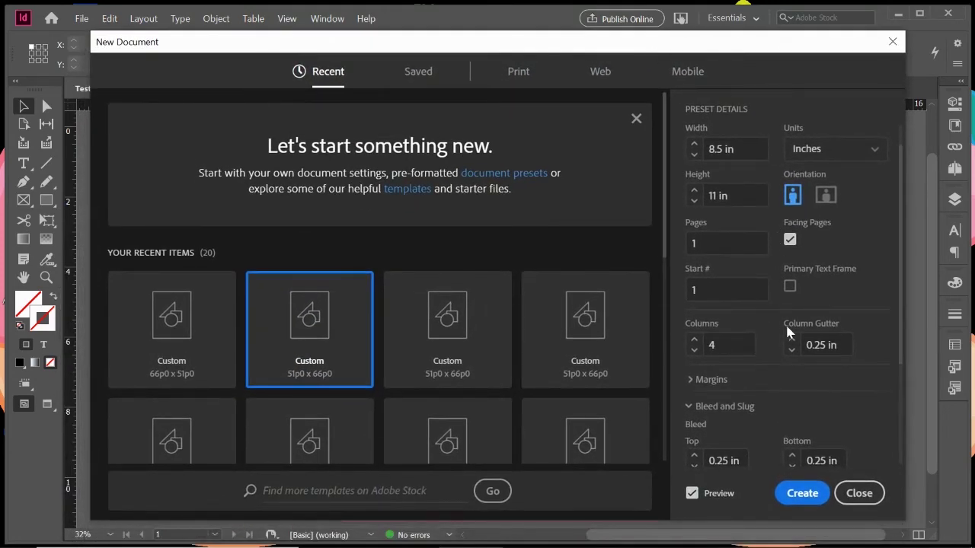
left_click(791, 340)
left_click(791, 340)
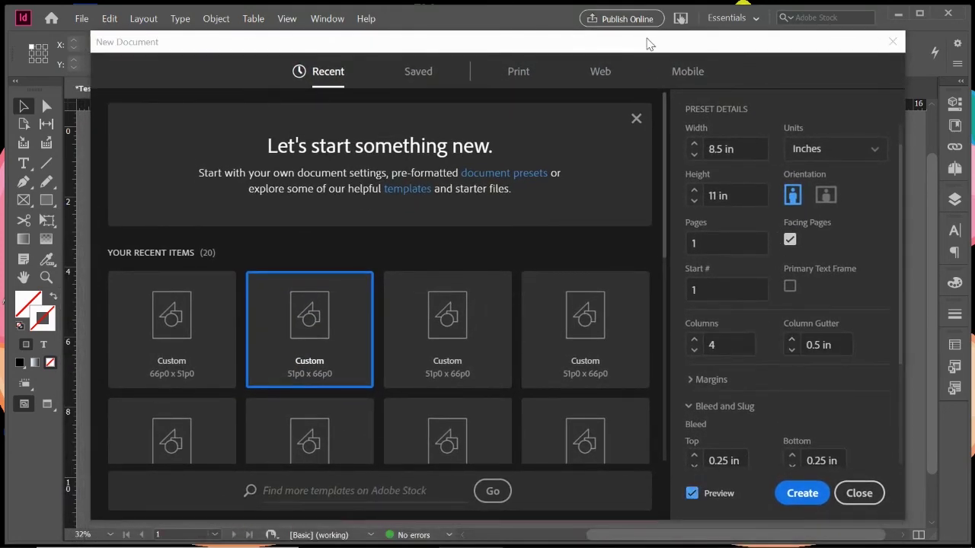
left_click_drag(647, 44, 653, 279)
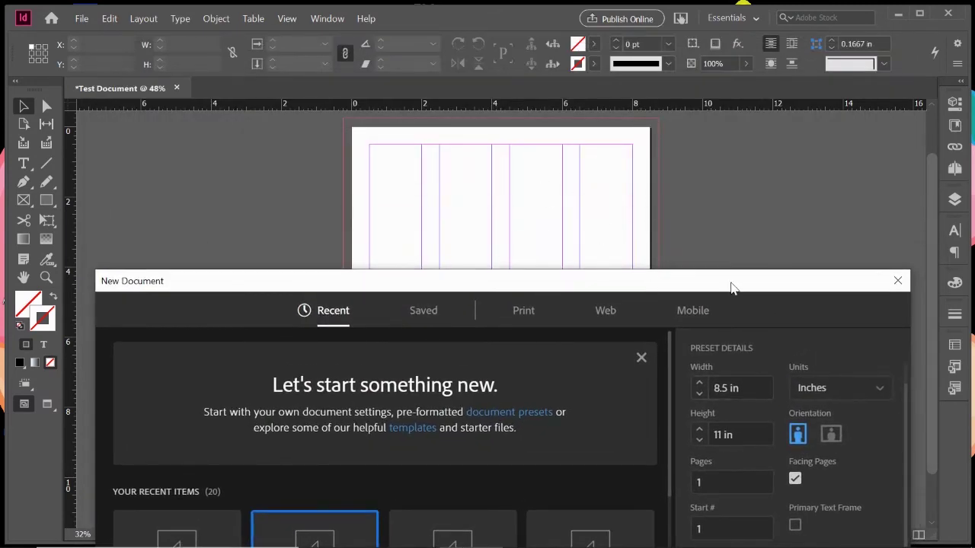
left_click_drag(731, 287, 728, 35)
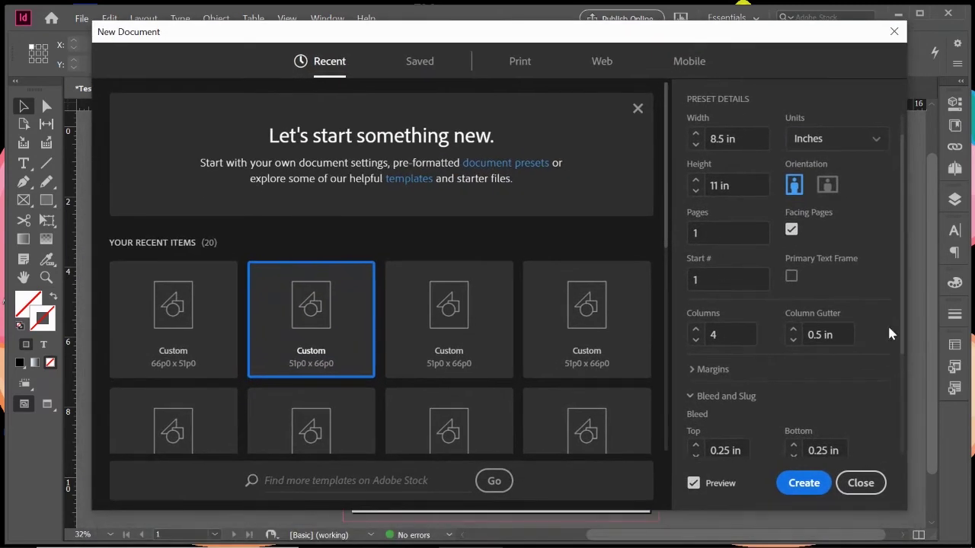
left_click_drag(907, 386, 545, 384)
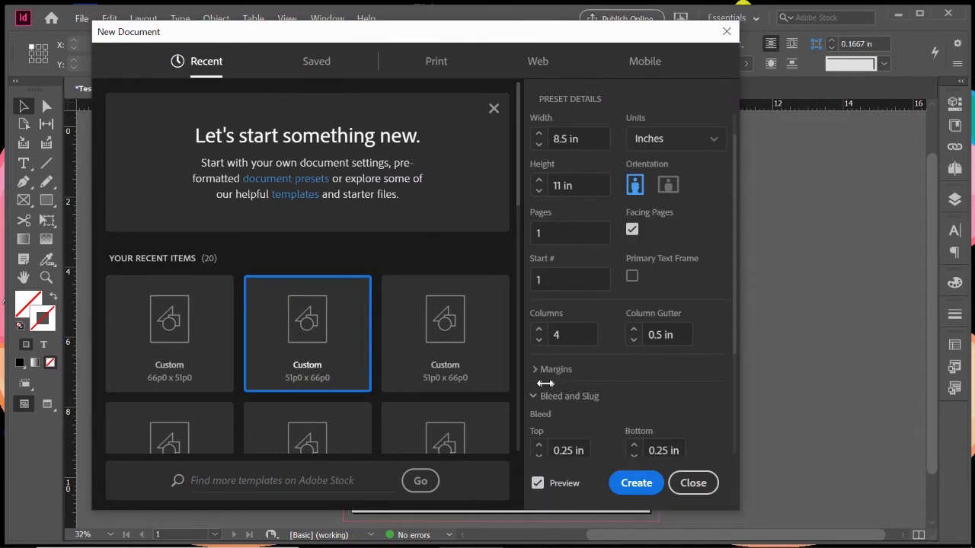
left_click_drag(569, 35, 218, 31)
Set the bleed to 0.125 in on every side and create the document.
scroll(197, 423, "down", 3)
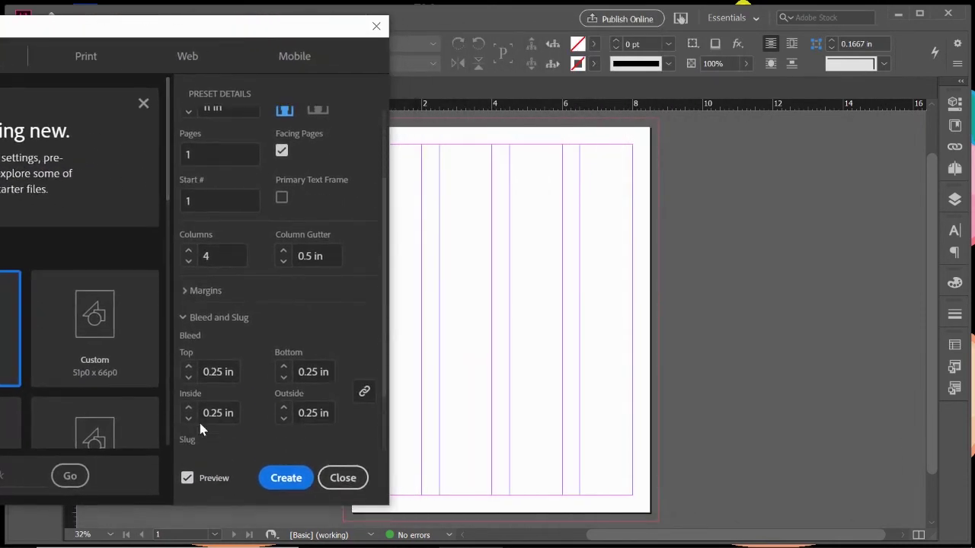
left_click(189, 363)
left_click(189, 364)
left_click(189, 365)
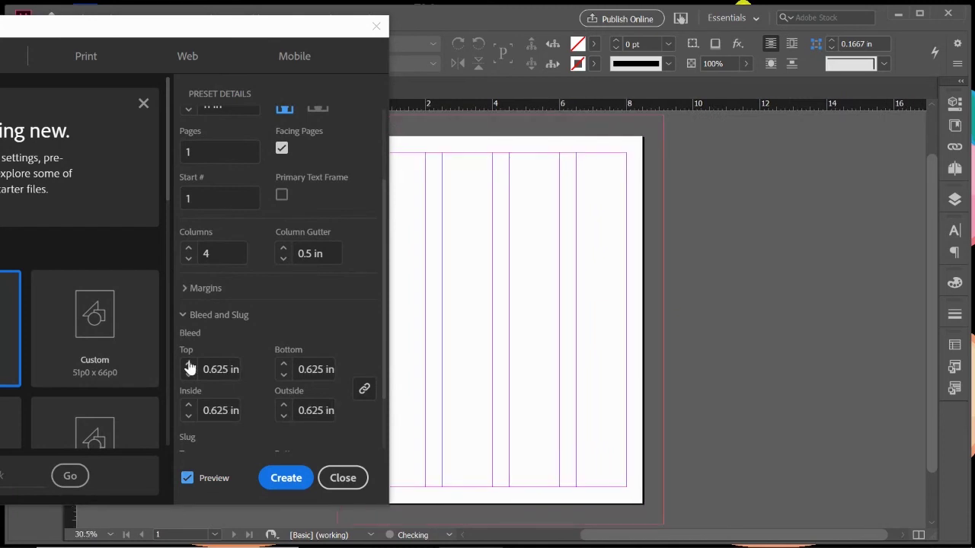
left_click(189, 376)
left_click(189, 377)
left_click(189, 378)
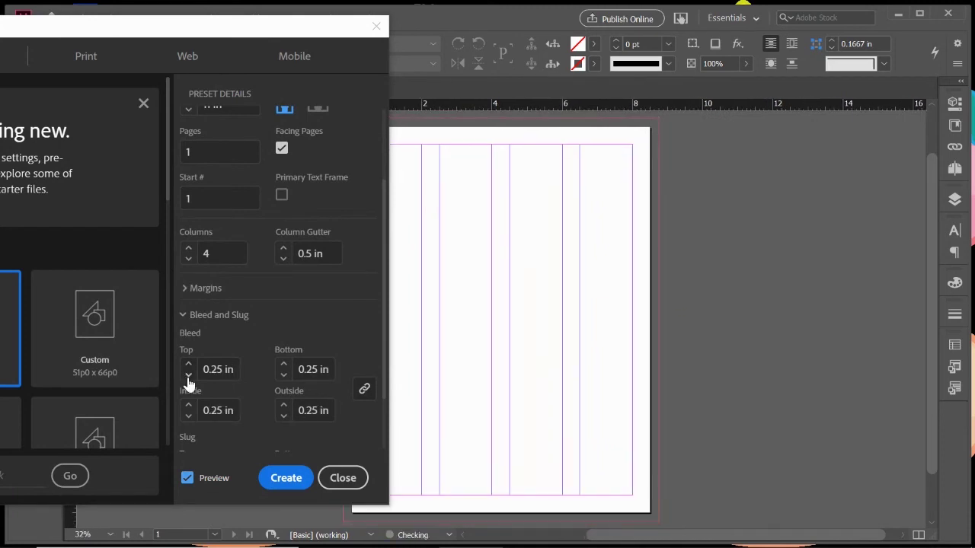
left_click(189, 377)
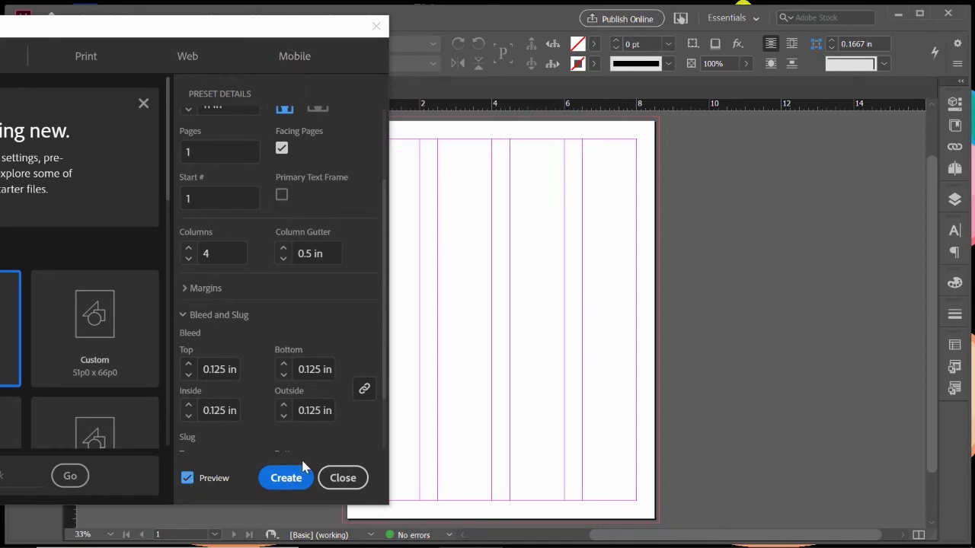
left_click(286, 480)
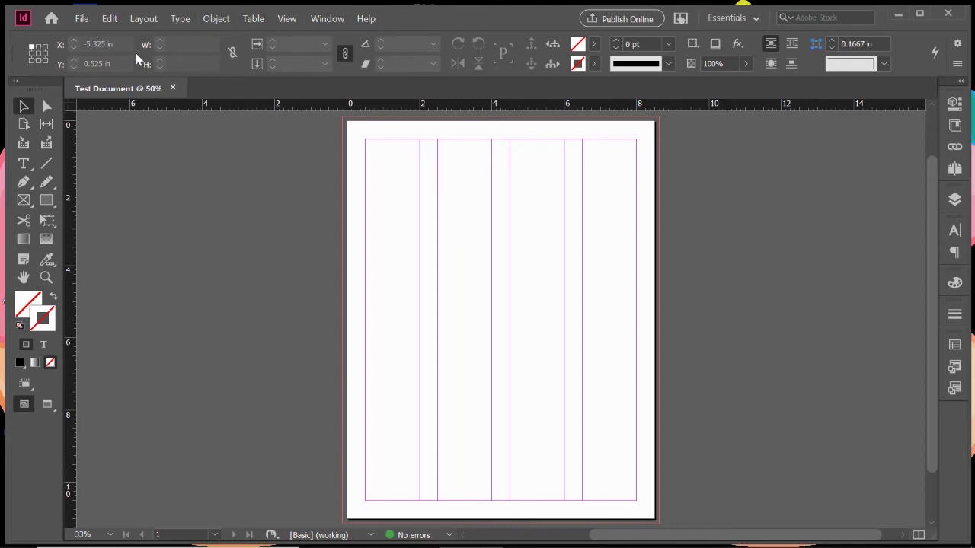
left_click(44, 106)
left_click(23, 123)
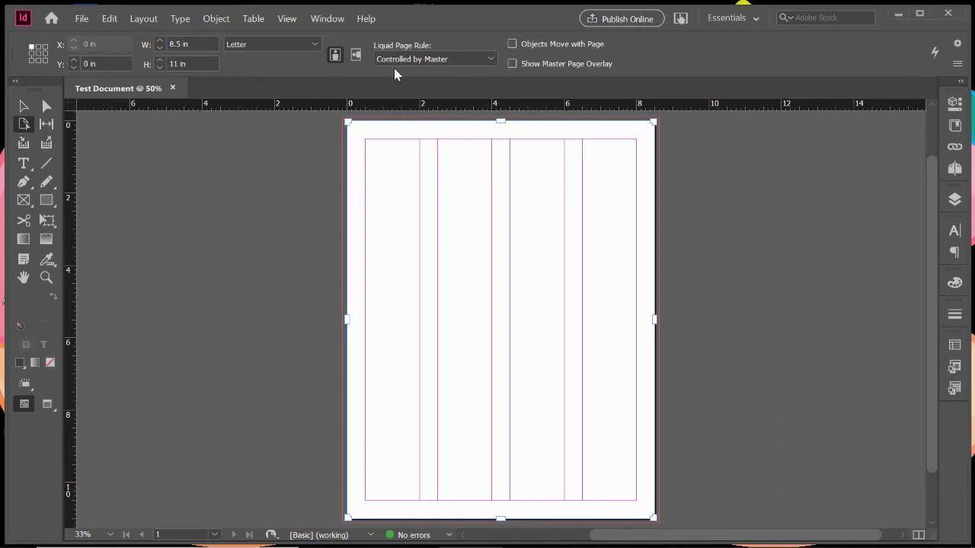
left_click(23, 108)
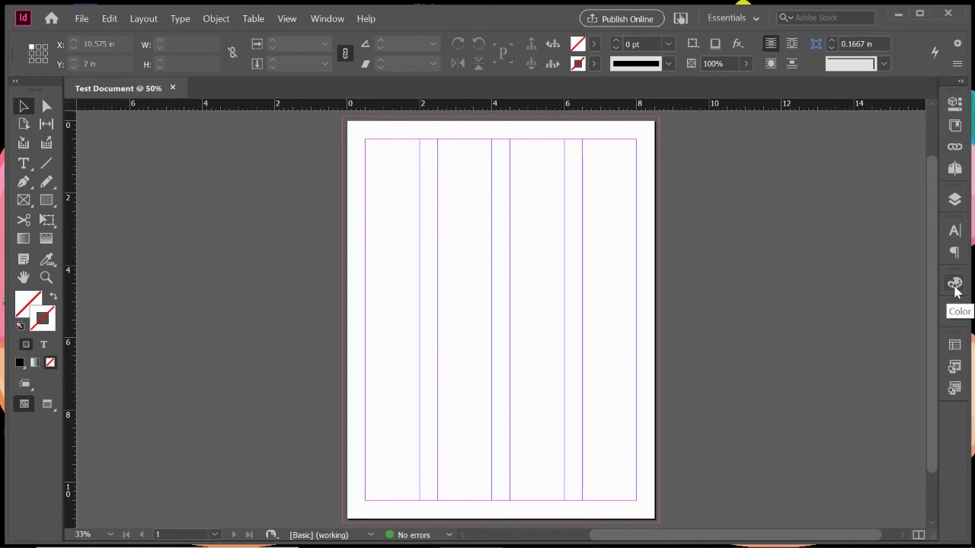
scroll(952, 284, "down", 1)
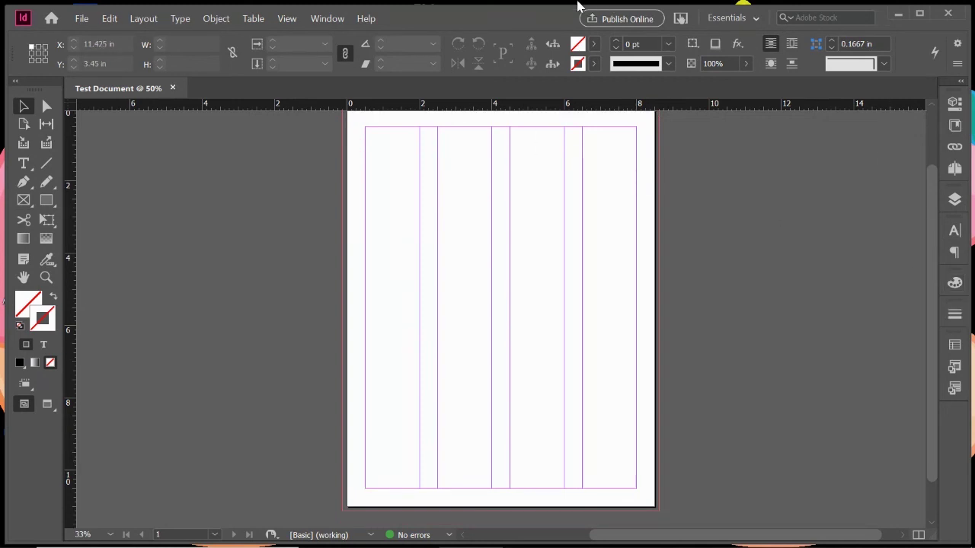
left_click(325, 23)
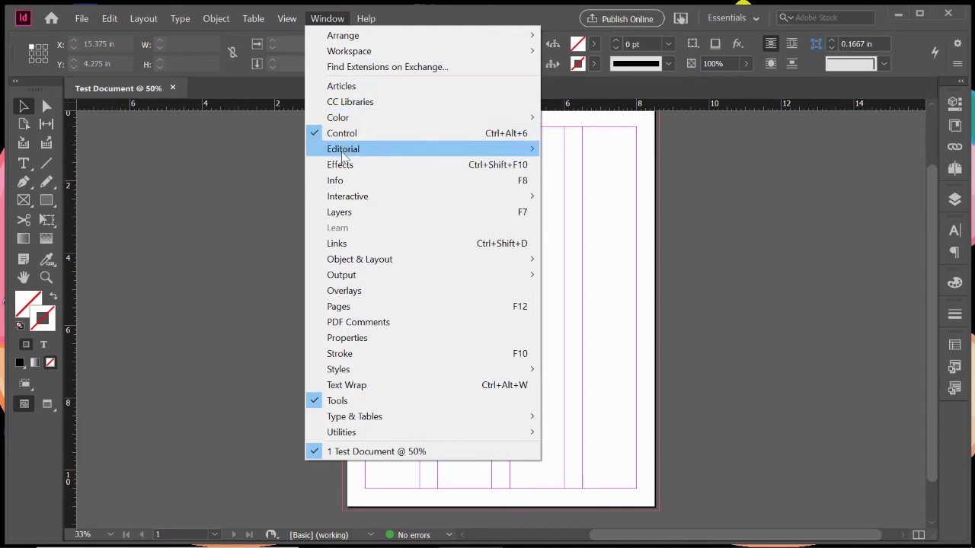
mouse_move(331, 275)
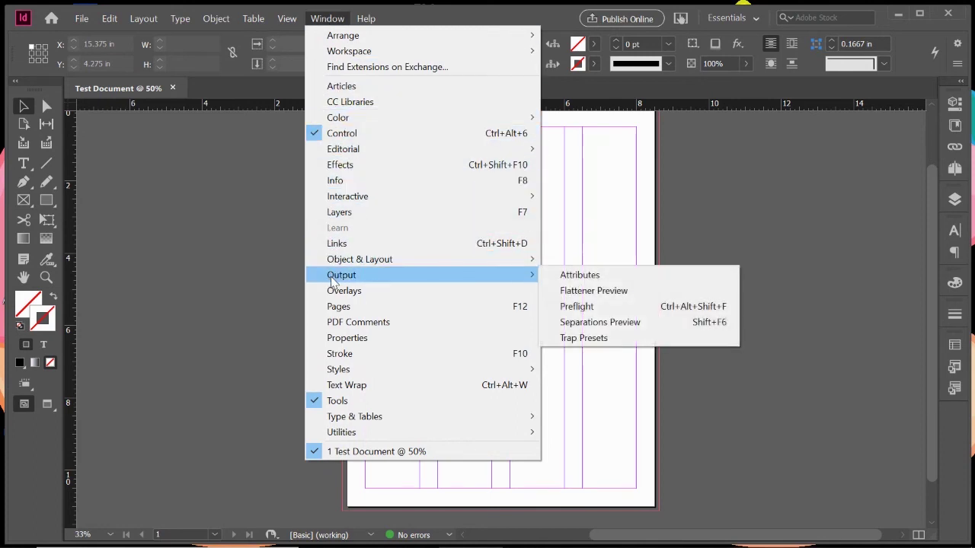
left_click(885, 164)
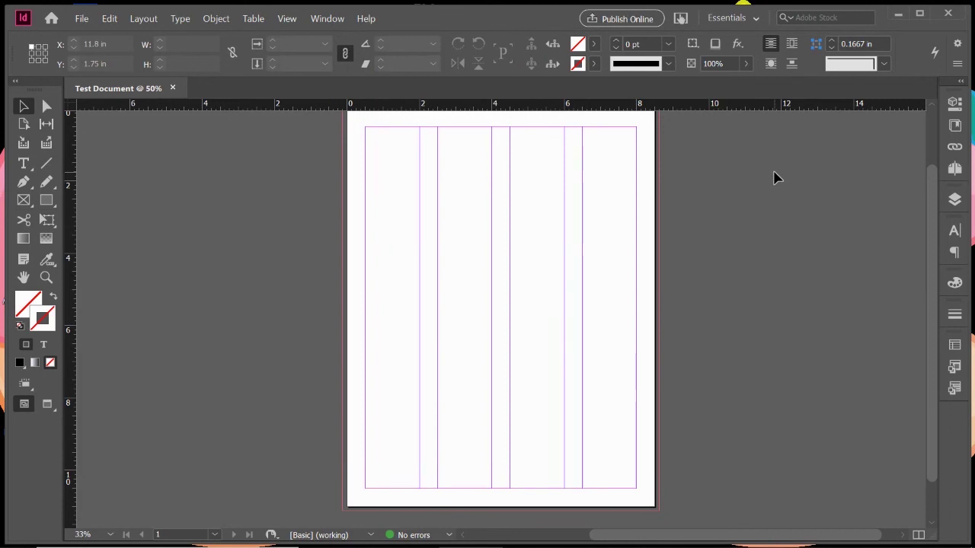
scroll(773, 178, "up", 1)
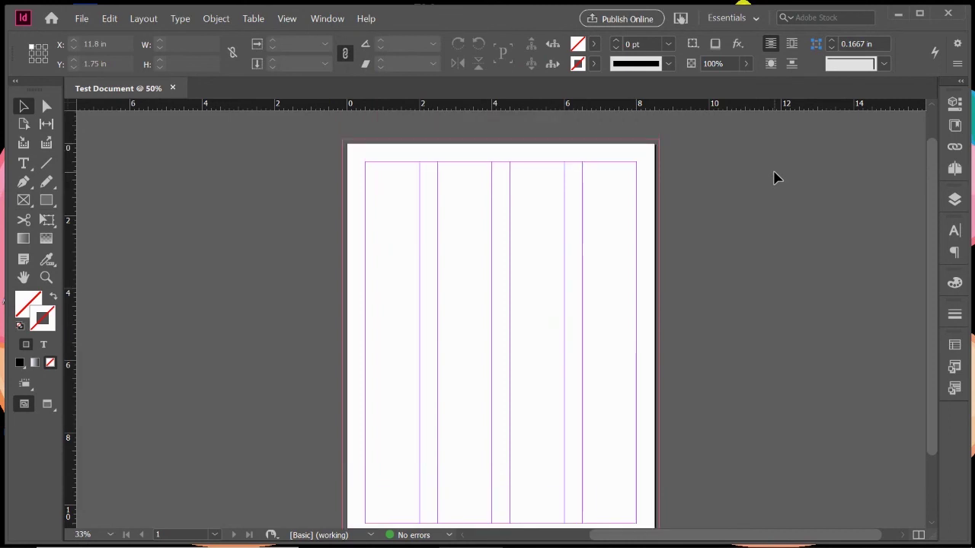
scroll(773, 178, "down", 1)
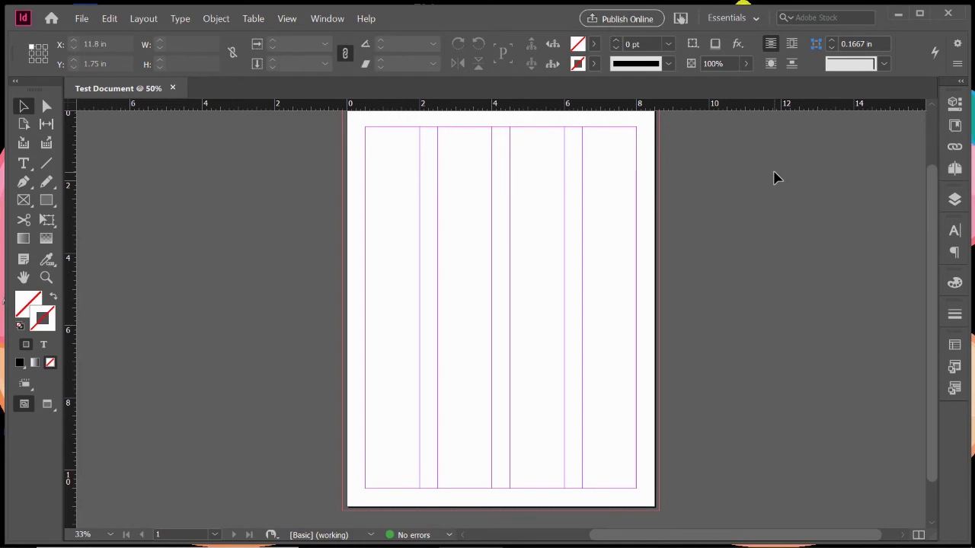